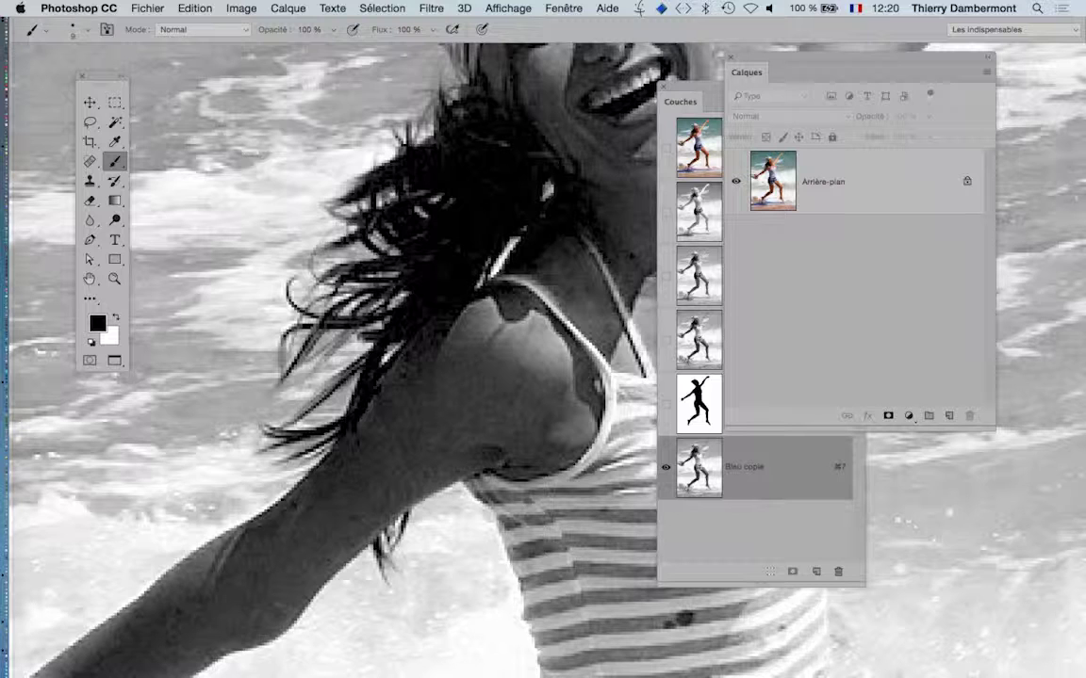
# - Activate the Dodge tool (Densité -) and size its brush to about 43 px beside the woman's hair
pyautogui.scroll(3, 322, 265)
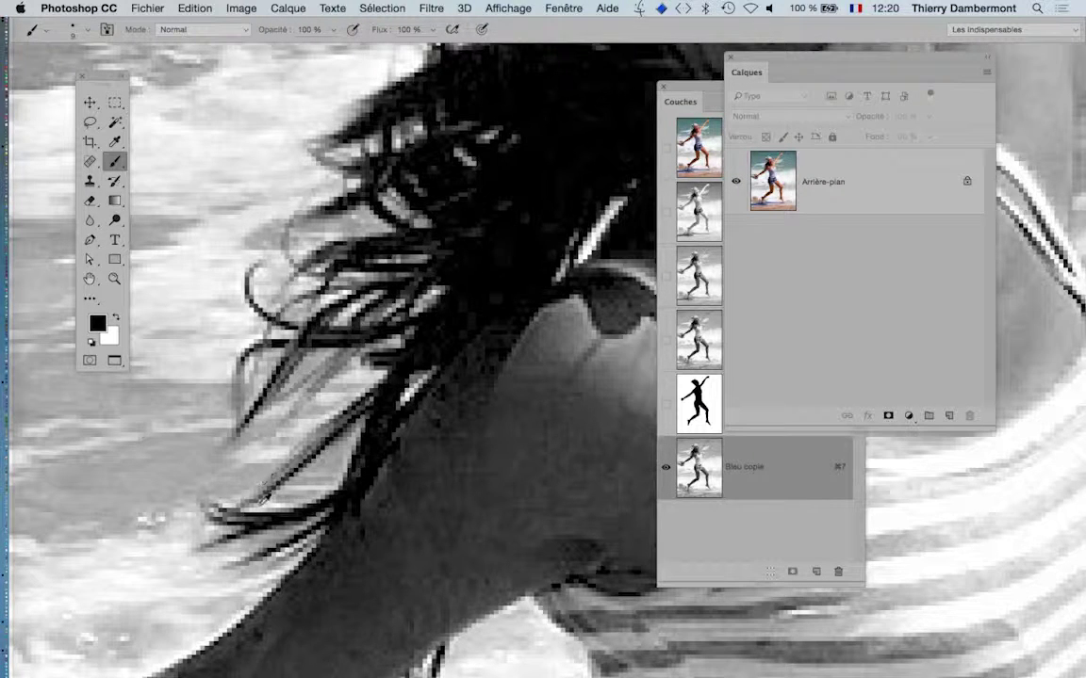
pyautogui.scroll(-3, 359, 247)
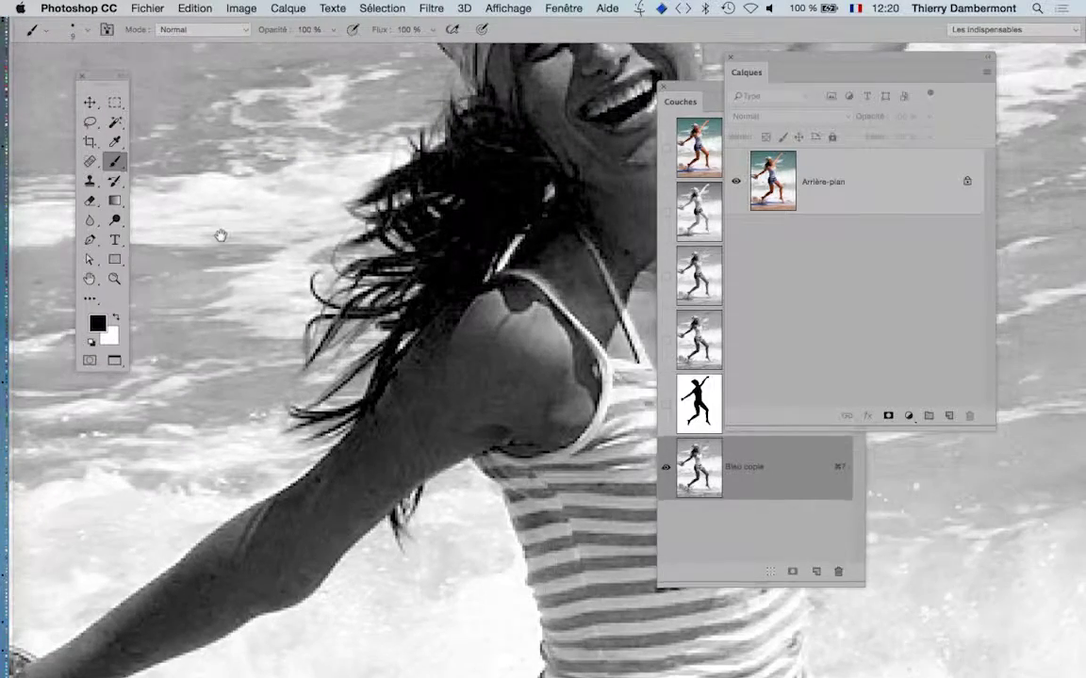
pyautogui.moveTo(220, 236); pyautogui.dragTo(178, 284)
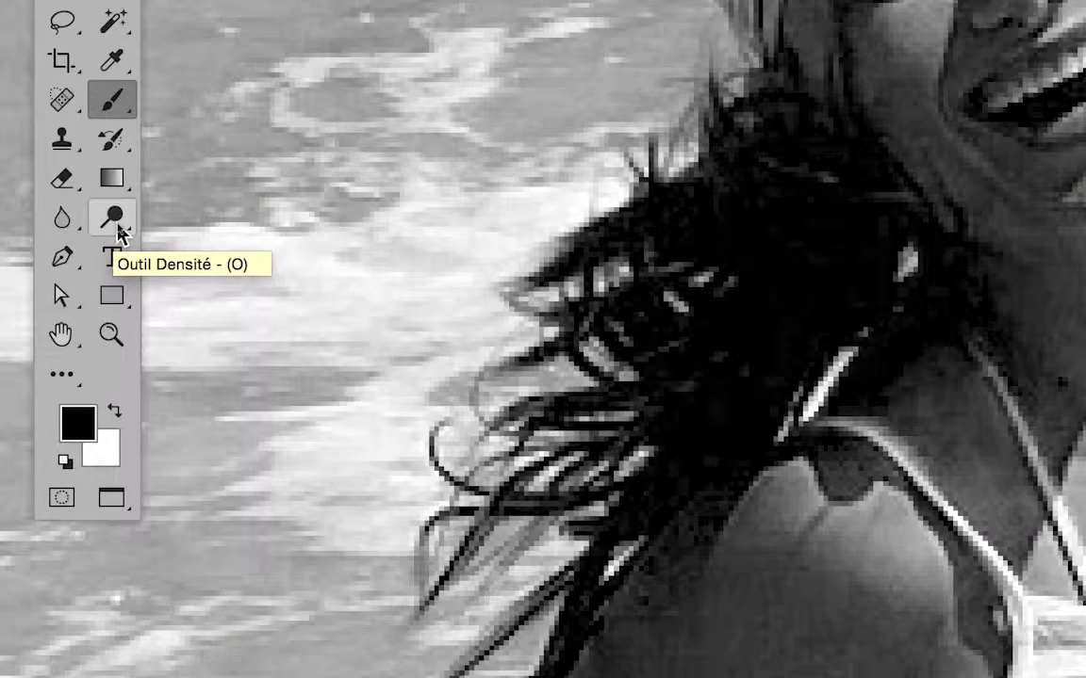
pyautogui.click(121, 231)
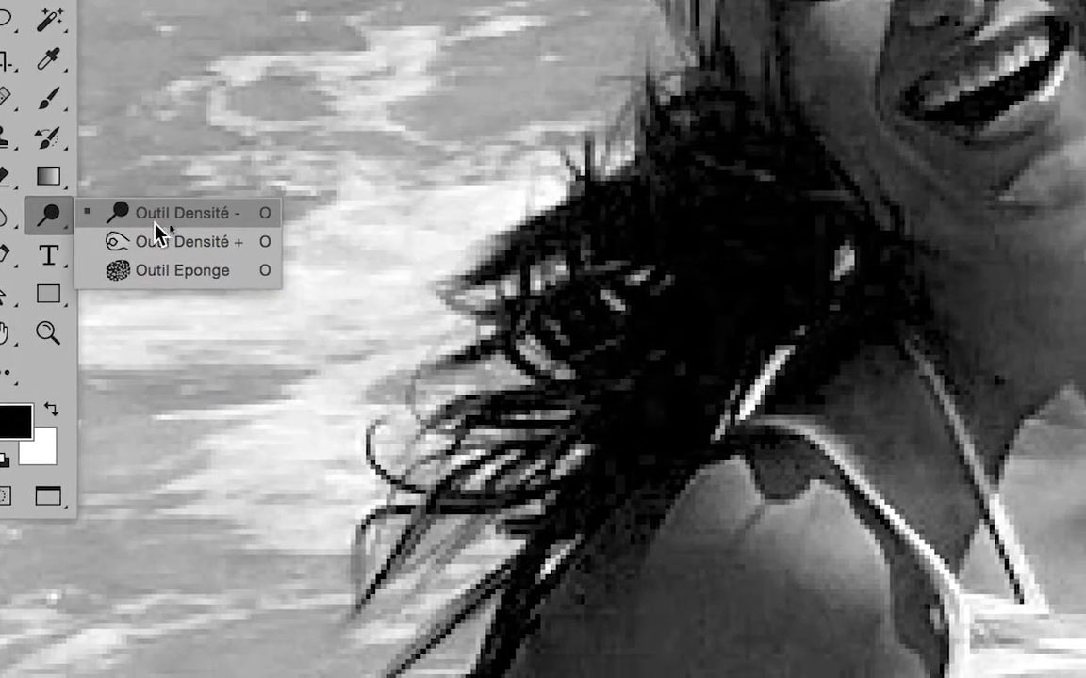
pyautogui.click(156, 224)
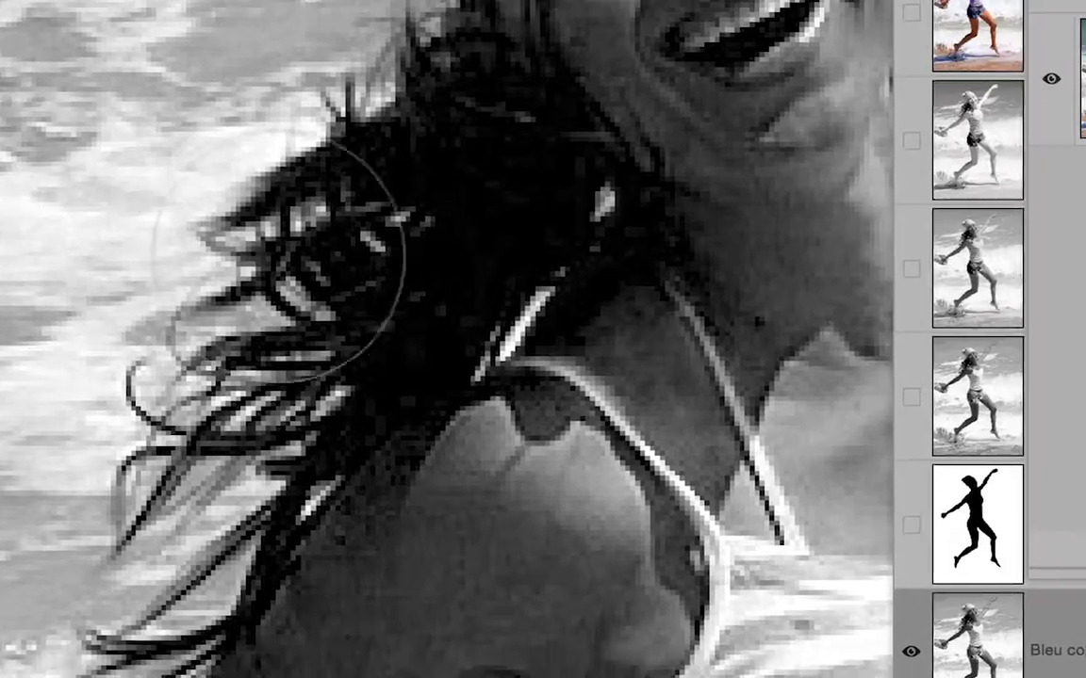
pyautogui.keyDown('ctrl'); pyautogui.keyDown('alt'); pyautogui.moveTo(664, 316); pyautogui.dragTo(569, 318); pyautogui.keyUp('alt'); pyautogui.keyUp('ctrl')
pyautogui.moveTo(270, 256)
pyautogui.mouseDown()
pyautogui.moveTo(228, 278)
pyautogui.moveTo(238, 278)
pyautogui.mouseUp()
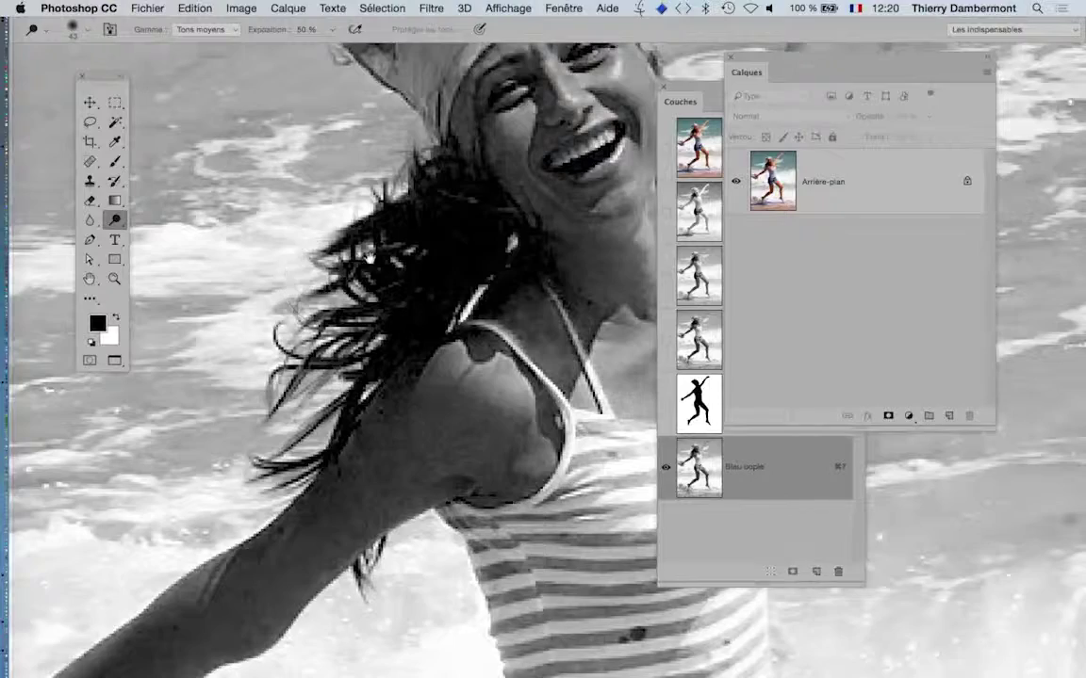
pyautogui.moveTo(370, 257); pyautogui.dragTo(339, 309)
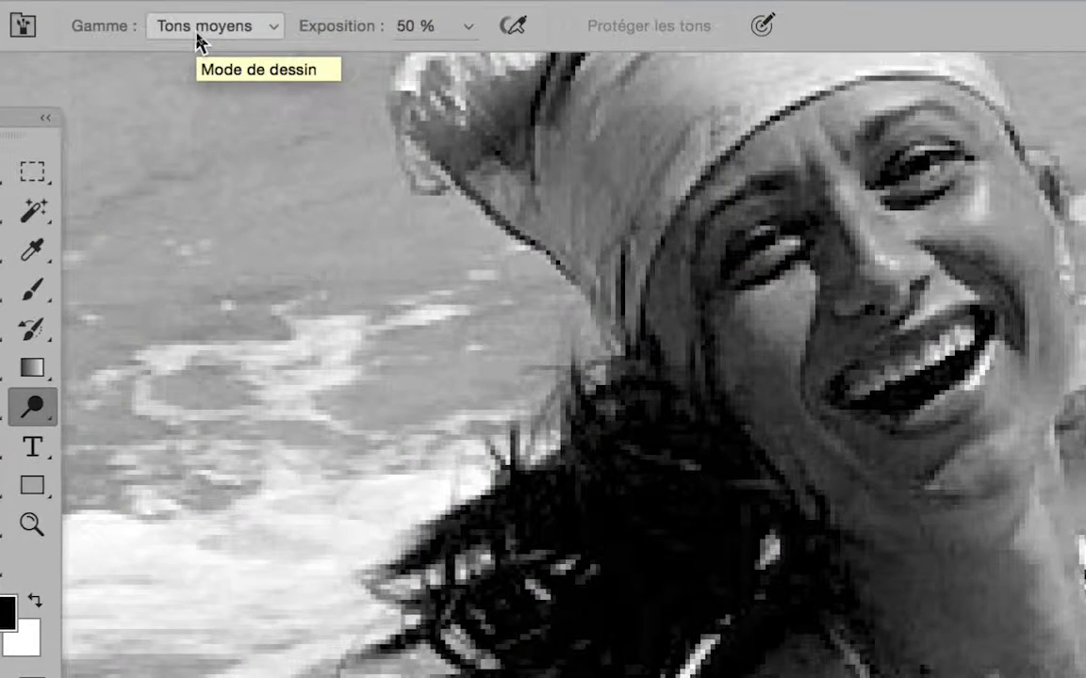
# - Set the Dodge tool's range to highlights (Tons clairs) and its exposure to 21%
pyautogui.click(197, 36)
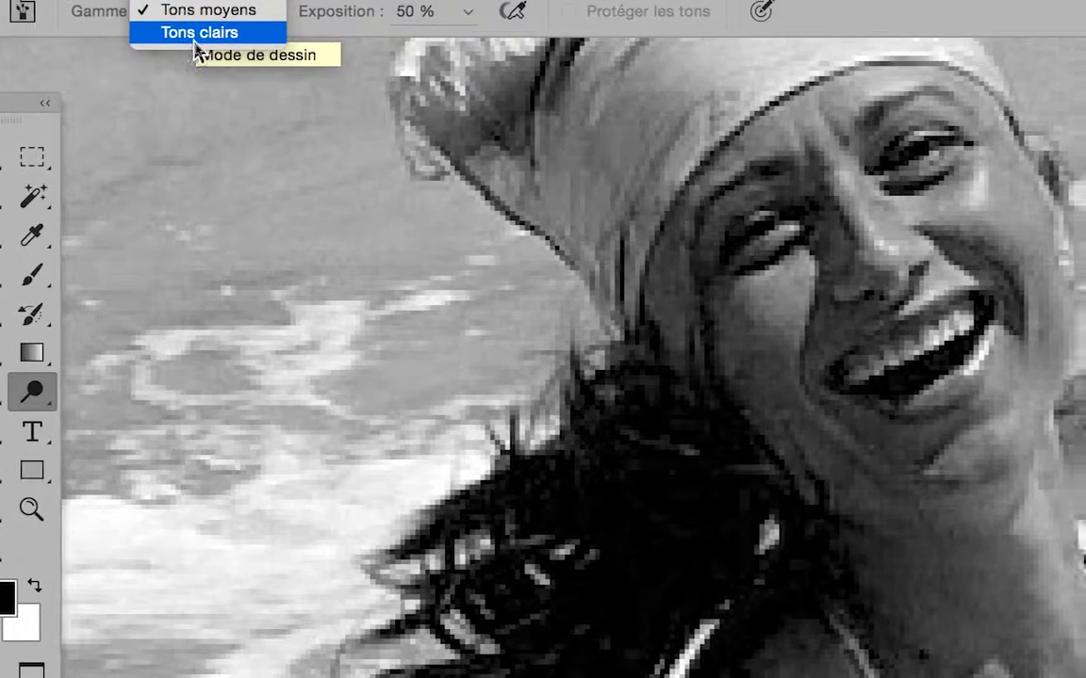
pyautogui.click(196, 40)
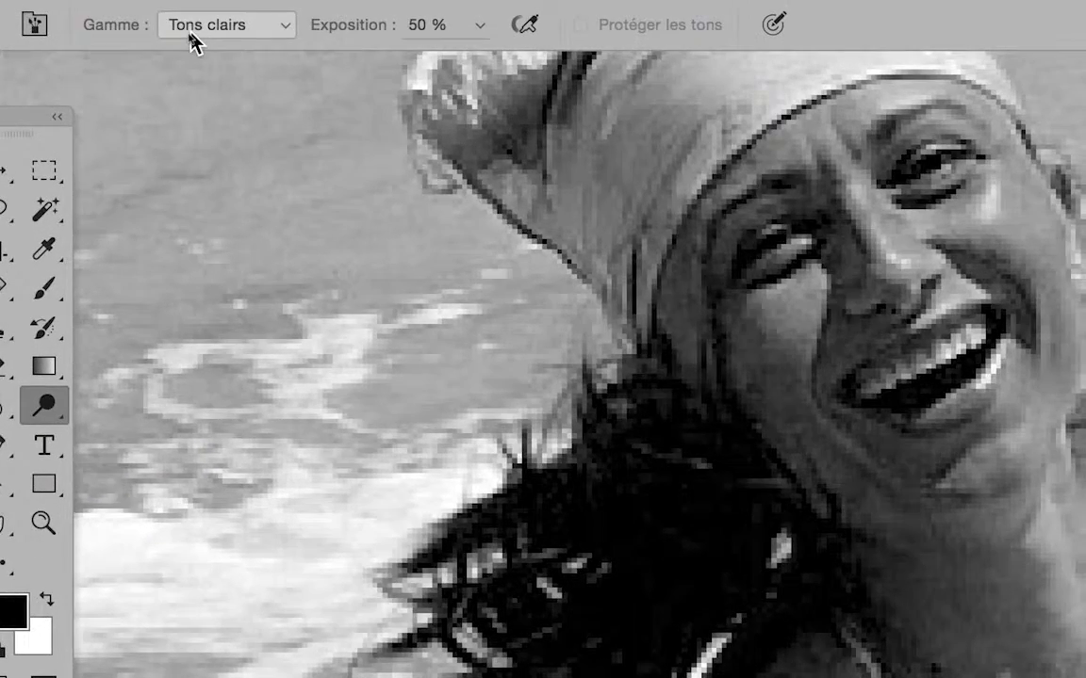
pyautogui.click(190, 36)
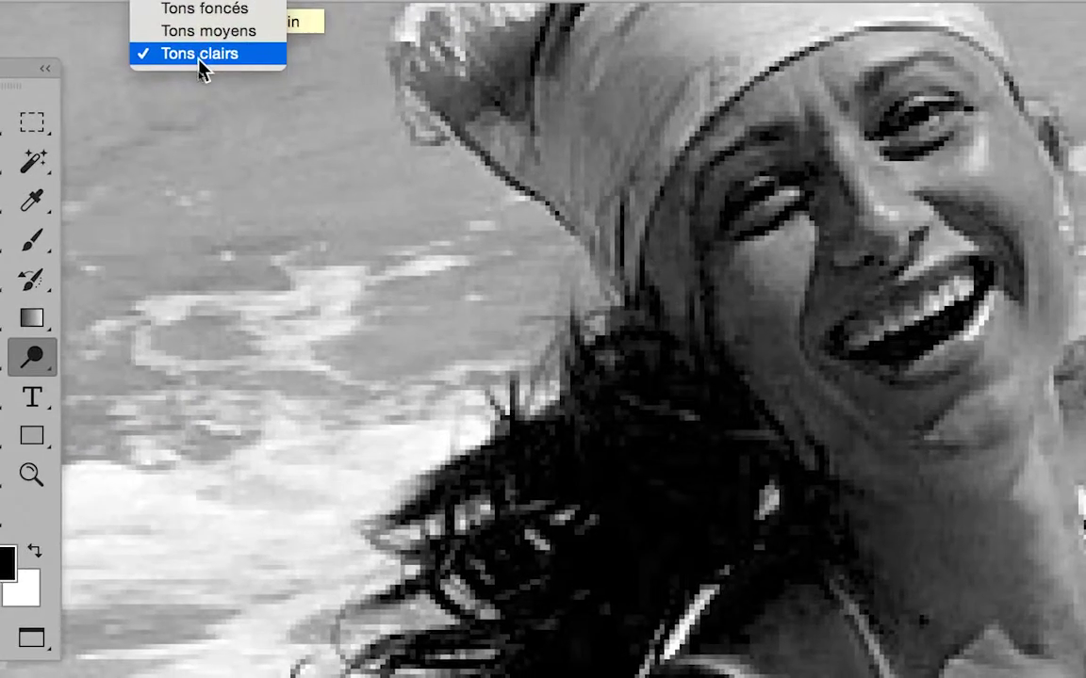
pyautogui.click(200, 54)
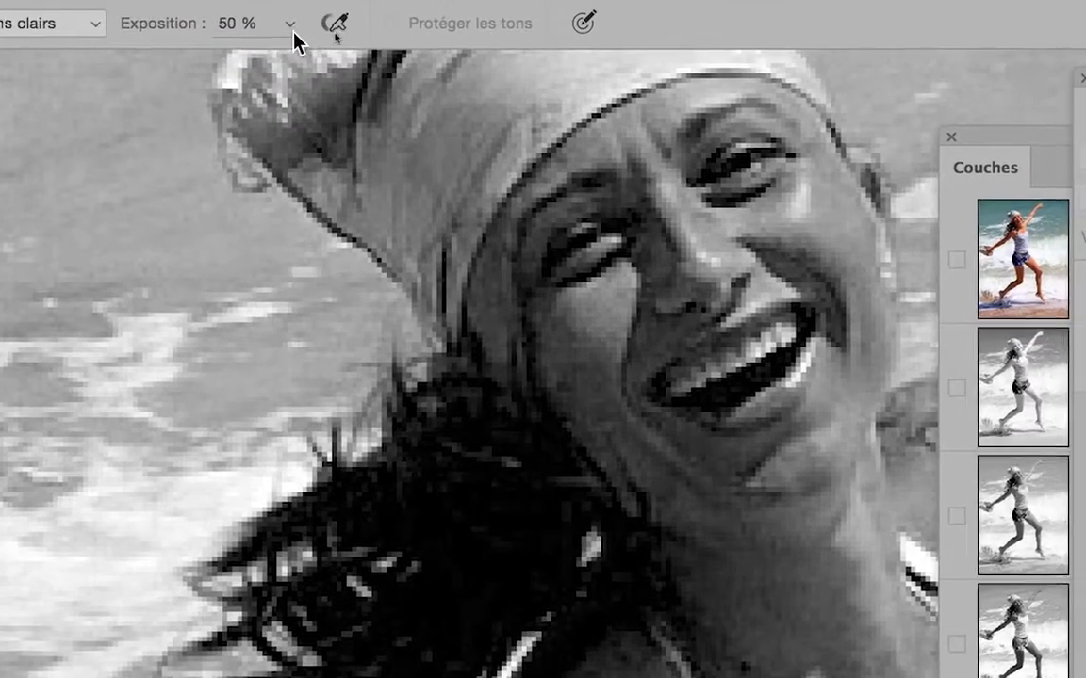
pyautogui.click(477, 25)
pyautogui.moveTo(257, 61); pyautogui.dragTo(269, 38)
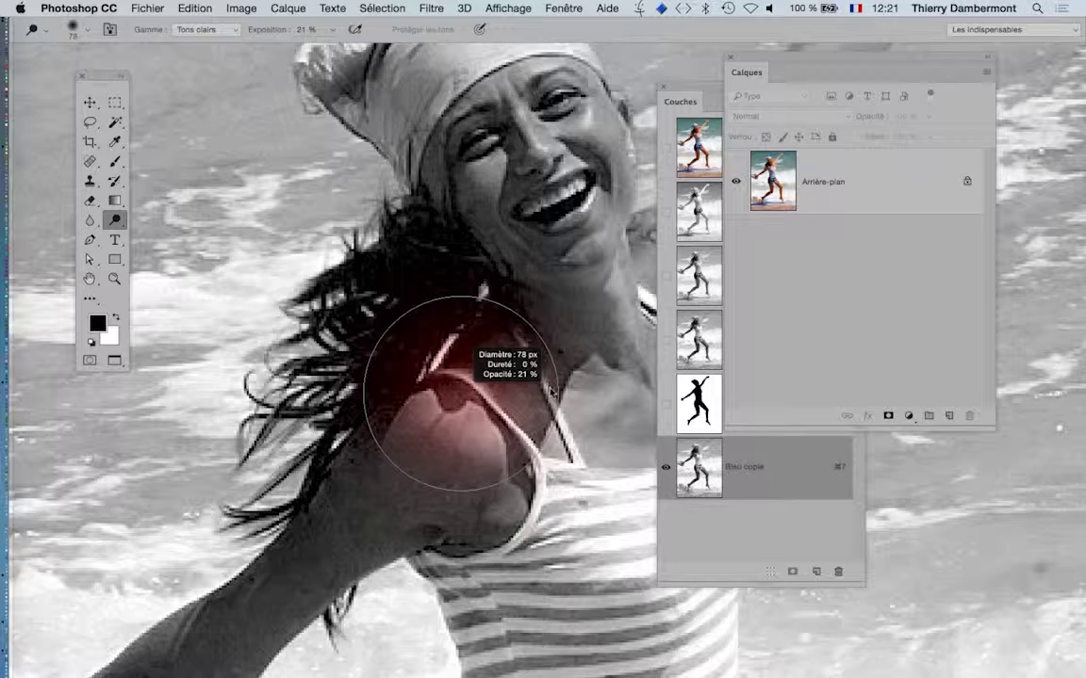
# - Resize the soft Dodge brush to about 104 px and lighten the water around the hair strands to white
pyautogui.moveTo(552, 388); pyautogui.dragTo(552, 388)
pyautogui.moveTo(419, 293)
pyautogui.mouseDown()
pyautogui.moveTo(451, 300)
pyautogui.moveTo(339, 315)
pyautogui.mouseUp()
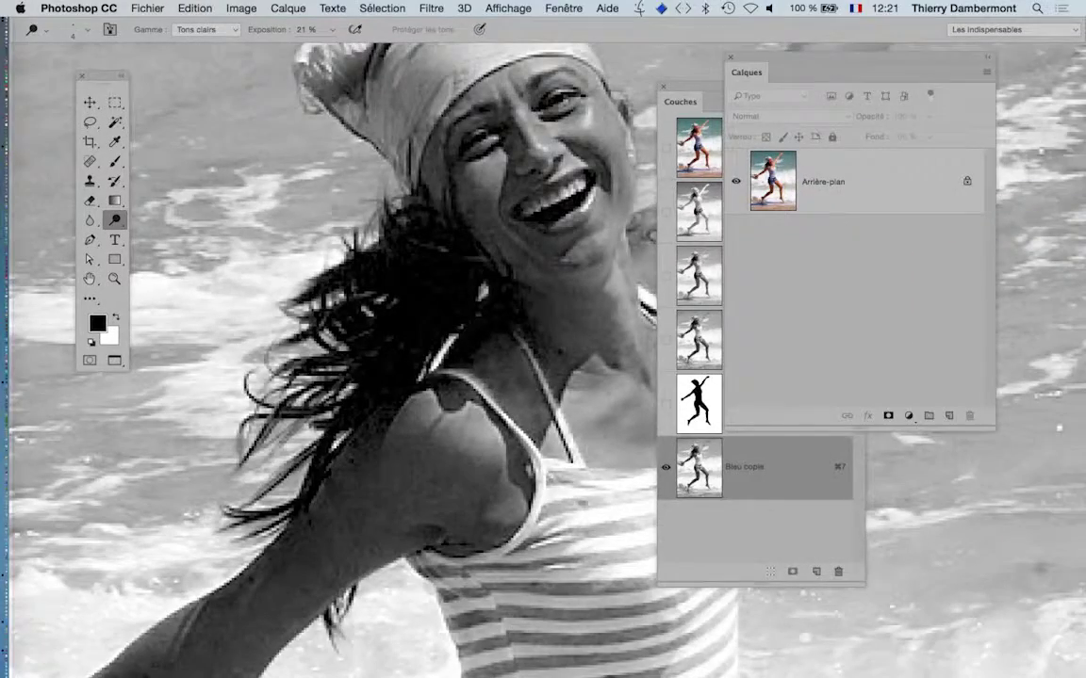
pyautogui.moveTo(342, 215); pyautogui.dragTo(580, 204)
pyautogui.moveTo(339, 202)
pyautogui.mouseDown()
pyautogui.moveTo(242, 387)
pyautogui.moveTo(182, 545)
pyautogui.moveTo(359, 193)
pyautogui.moveTo(296, 250)
pyautogui.moveTo(303, 182)
pyautogui.moveTo(279, 165)
pyautogui.moveTo(94, 603)
pyautogui.moveTo(182, 472)
pyautogui.moveTo(157, 618)
pyautogui.moveTo(269, 466)
pyautogui.moveTo(189, 613)
pyautogui.moveTo(236, 362)
pyautogui.moveTo(325, 113)
pyautogui.moveTo(339, 170)
pyautogui.moveTo(356, 194)
pyautogui.moveTo(376, 182)
pyautogui.moveTo(395, 224)
pyautogui.mouseUp()
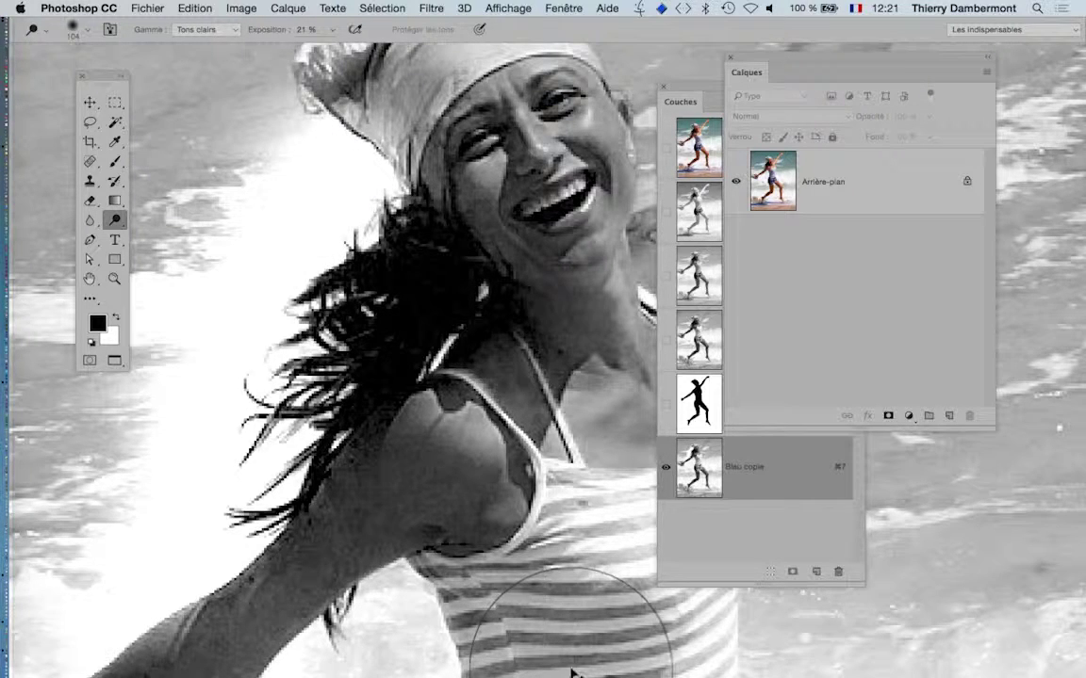
# - Switch to the Brush tool with white as the foreground colour and a soft tip of about 116 px
pyautogui.scroll(-5, 488, 411)
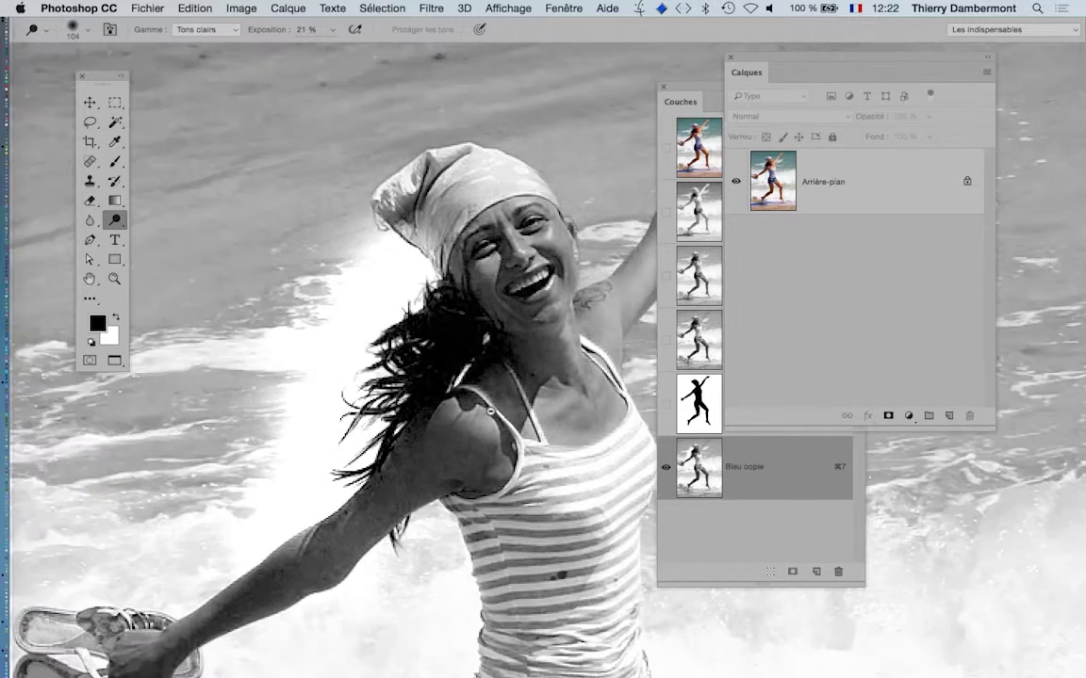
pyautogui.scroll(-3, 490, 415)
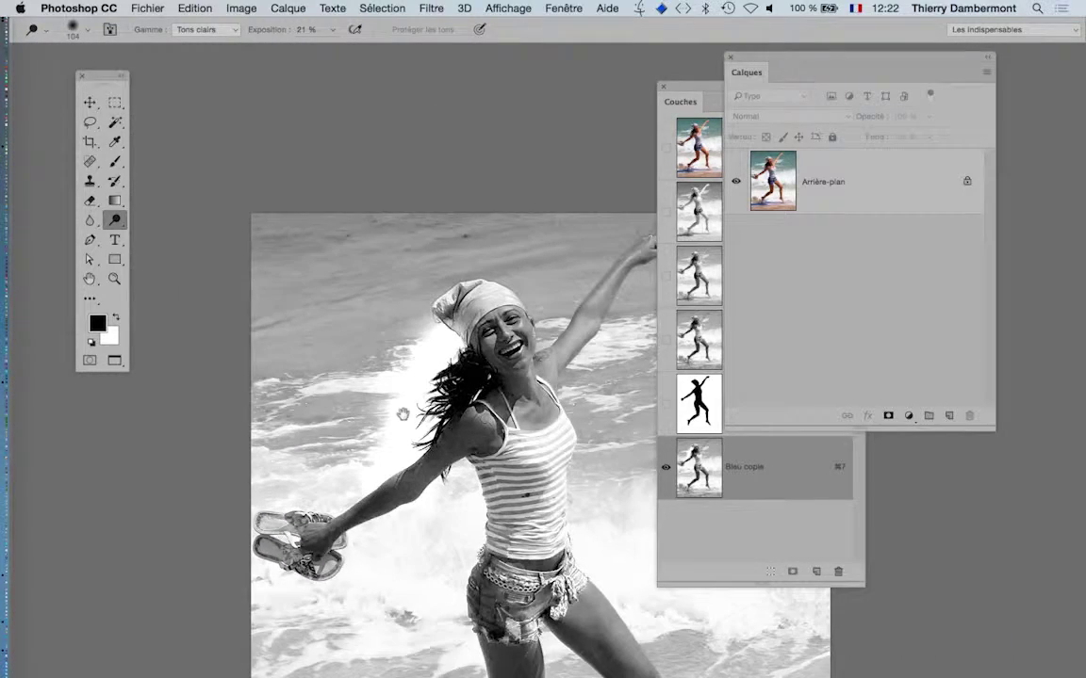
pyautogui.moveTo(402, 415); pyautogui.dragTo(310, 282)
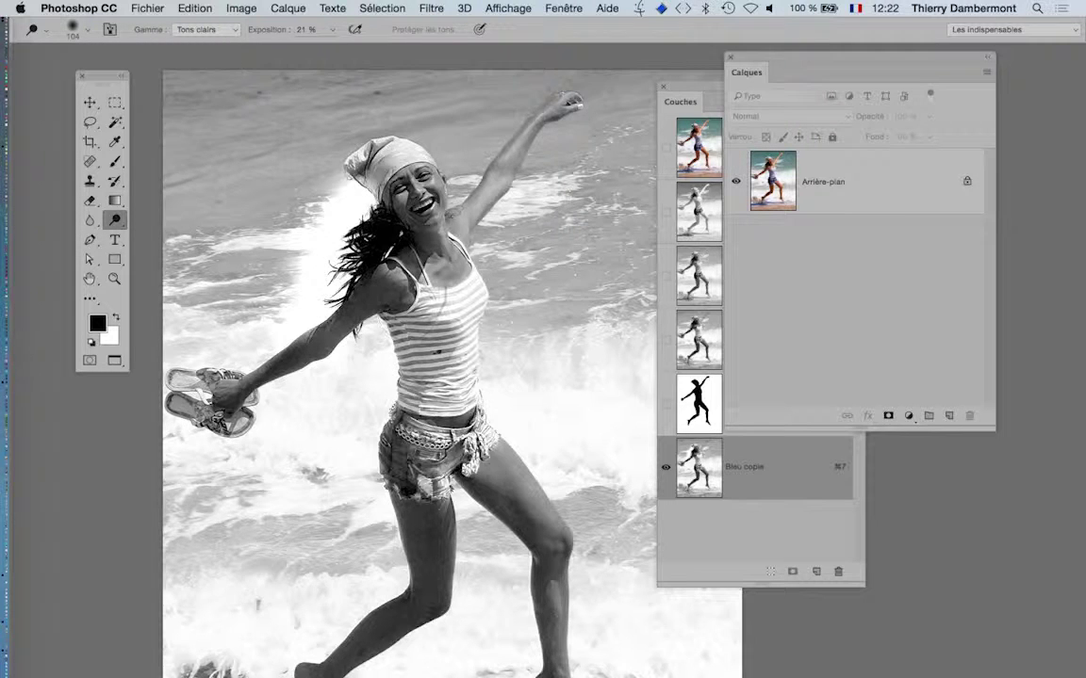
pyautogui.scroll(-3, 380, 262)
pyautogui.moveTo(352, 265); pyautogui.dragTo(292, 258)
pyautogui.click(115, 164)
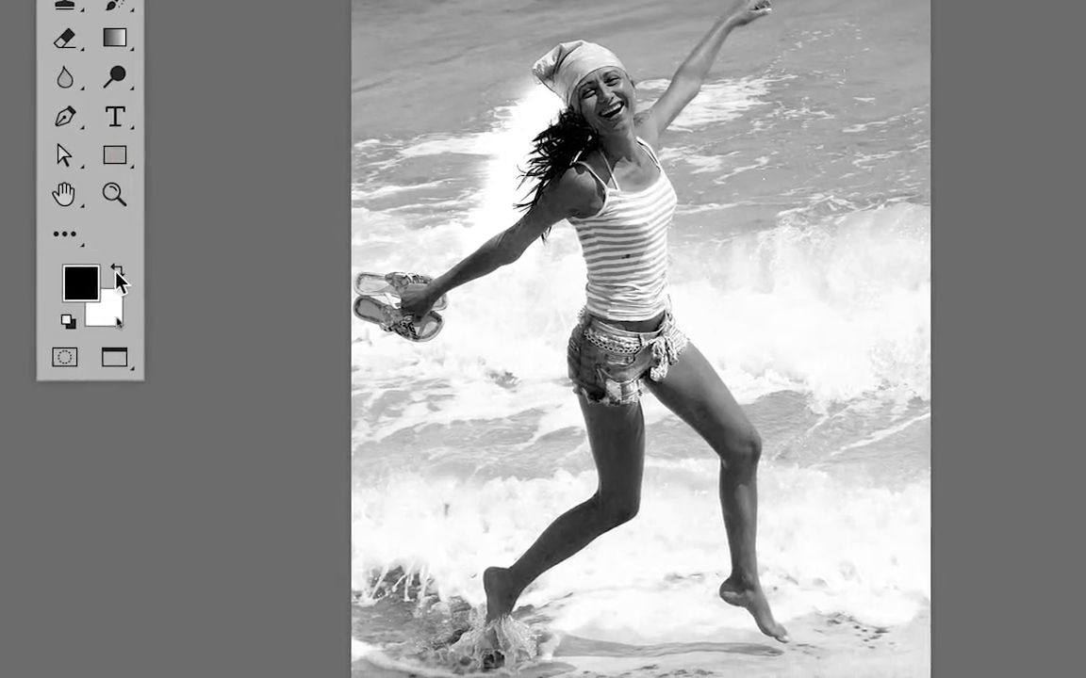
pyautogui.click(112, 468)
pyautogui.moveTo(521, 185)
pyautogui.mouseDown()
pyautogui.moveTo(631, 197)
pyautogui.moveTo(579, 0)
pyautogui.mouseUp()
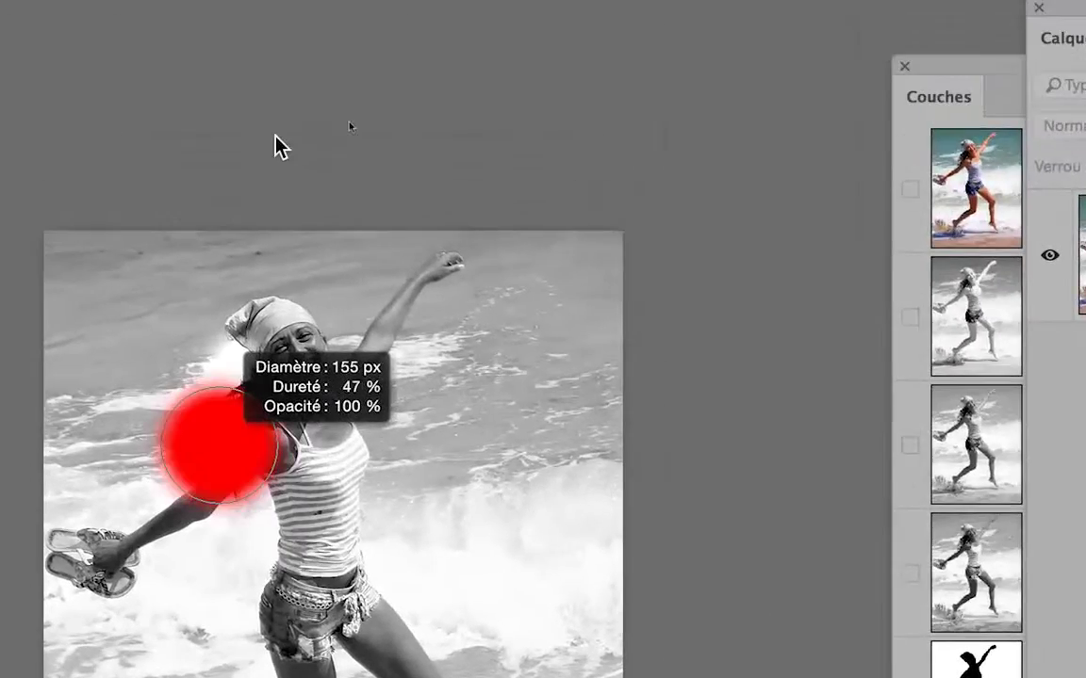
pyautogui.moveTo(424, 601)
pyautogui.mouseDown()
pyautogui.moveTo(402, 601)
pyautogui.moveTo(386, 577)
pyautogui.moveTo(403, 541)
pyautogui.mouseUp()
pyautogui.moveTo(322, 285)
pyautogui.mouseDown()
pyautogui.moveTo(337, 274)
pyautogui.moveTo(335, 239)
pyautogui.mouseUp()
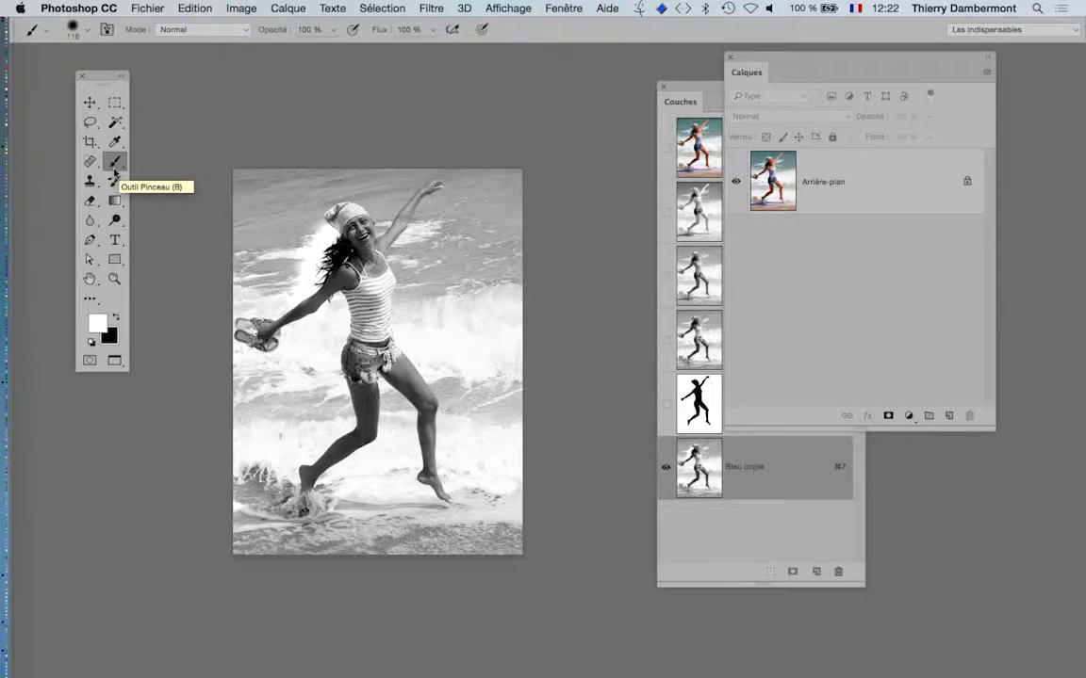
# - Paint white over the water around the hair, the headscarf, the raised arm and the torso with a brush of about 89 px
pyautogui.scroll(3, 432, 315)
pyautogui.moveTo(424, 292); pyautogui.dragTo(466, 363)
pyautogui.moveTo(248, 144); pyautogui.dragTo(221, 145)
pyautogui.moveTo(202, 181)
pyautogui.mouseDown()
pyautogui.moveTo(316, 132)
pyautogui.moveTo(300, 142)
pyautogui.moveTo(388, 136)
pyautogui.moveTo(389, 232)
pyautogui.moveTo(374, 169)
pyautogui.moveTo(380, 234)
pyautogui.moveTo(370, 185)
pyautogui.moveTo(424, 106)
pyautogui.moveTo(516, 80)
pyautogui.mouseUp()
pyautogui.moveTo(450, 252); pyautogui.dragTo(605, 280)
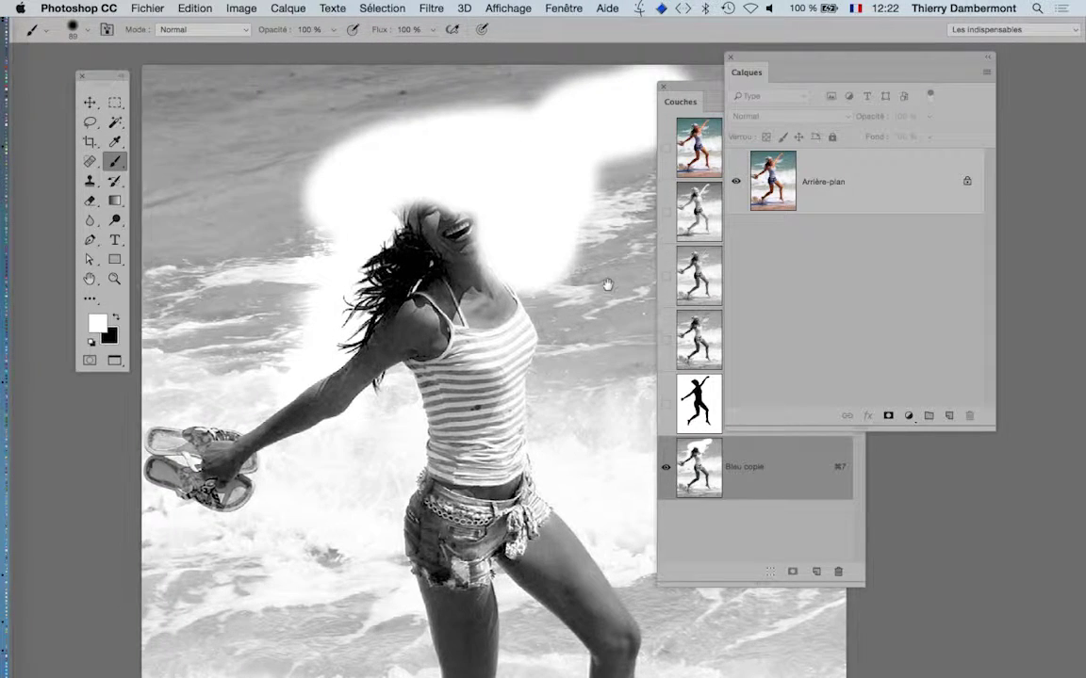
pyautogui.moveTo(337, 247)
pyautogui.mouseDown()
pyautogui.moveTo(302, 236)
pyautogui.moveTo(268, 339)
pyautogui.moveTo(270, 404)
pyautogui.moveTo(305, 416)
pyautogui.moveTo(289, 415)
pyautogui.moveTo(357, 475)
pyautogui.moveTo(393, 483)
pyautogui.moveTo(413, 467)
pyautogui.moveTo(432, 379)
pyautogui.moveTo(397, 454)
pyautogui.moveTo(376, 433)
pyautogui.moveTo(368, 452)
pyautogui.moveTo(440, 443)
pyautogui.moveTo(516, 375)
pyautogui.moveTo(551, 363)
pyautogui.mouseUp()
pyautogui.keyDown('alt'); pyautogui.click(557, 411); pyautogui.keyUp('alt')
pyautogui.moveTo(500, 311); pyautogui.dragTo(547, 336)
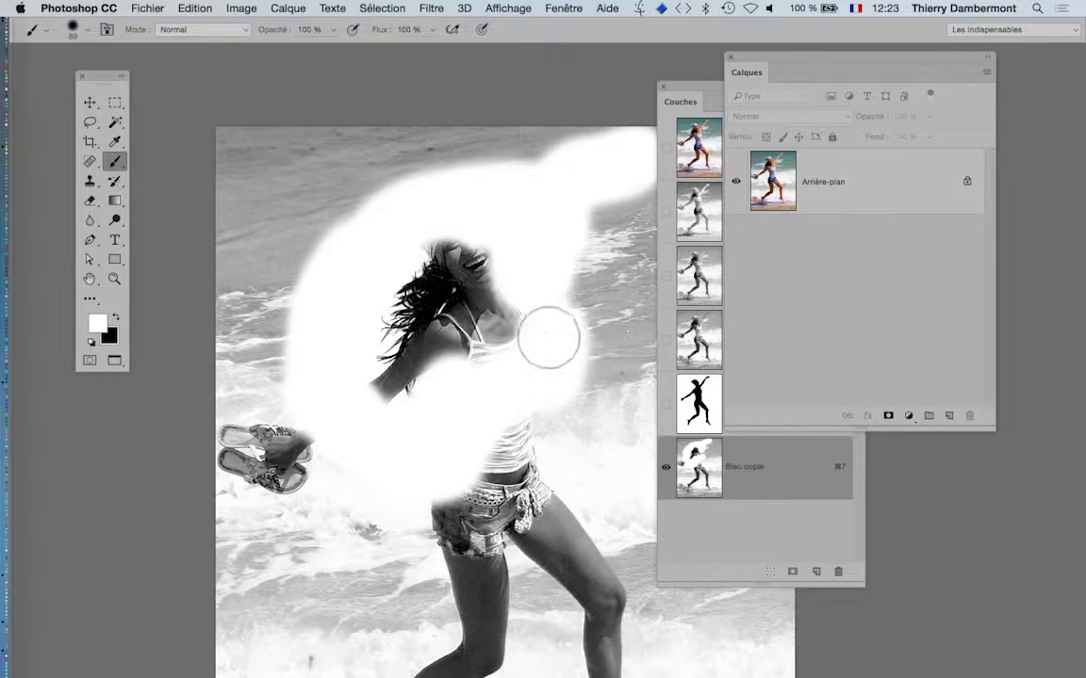
pyautogui.keyDown('alt'); pyautogui.click(574, 436); pyautogui.keyUp('alt')
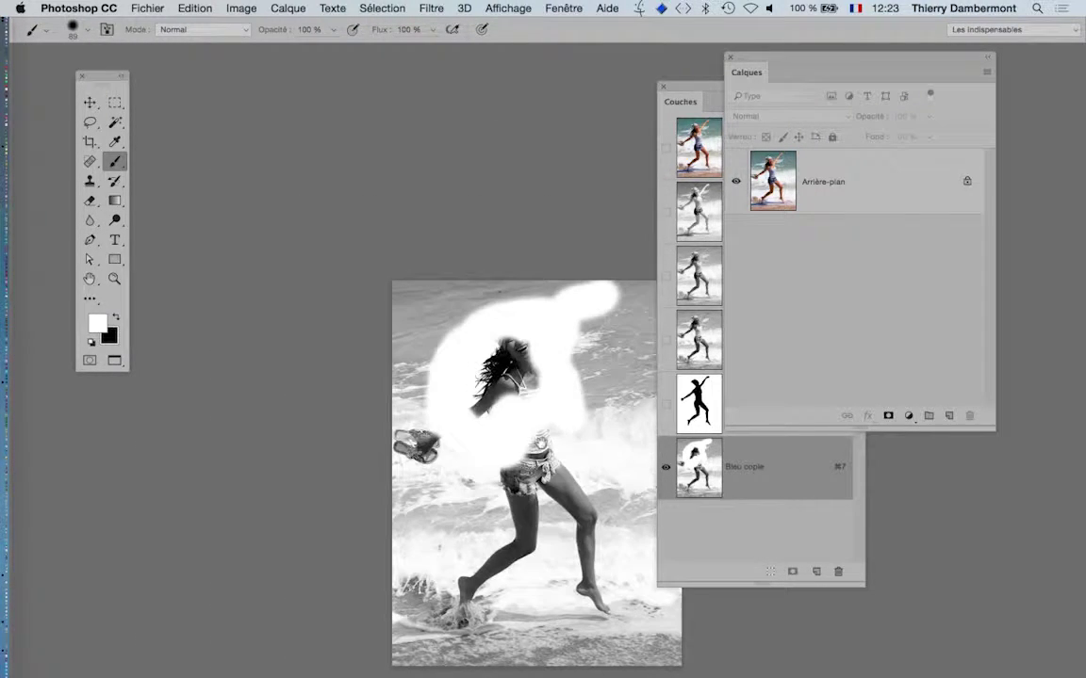
# - Enlarge the brush to about 153 px and paint the remaining background, legs and sandals white
pyautogui.moveTo(577, 441); pyautogui.dragTo(440, 364)
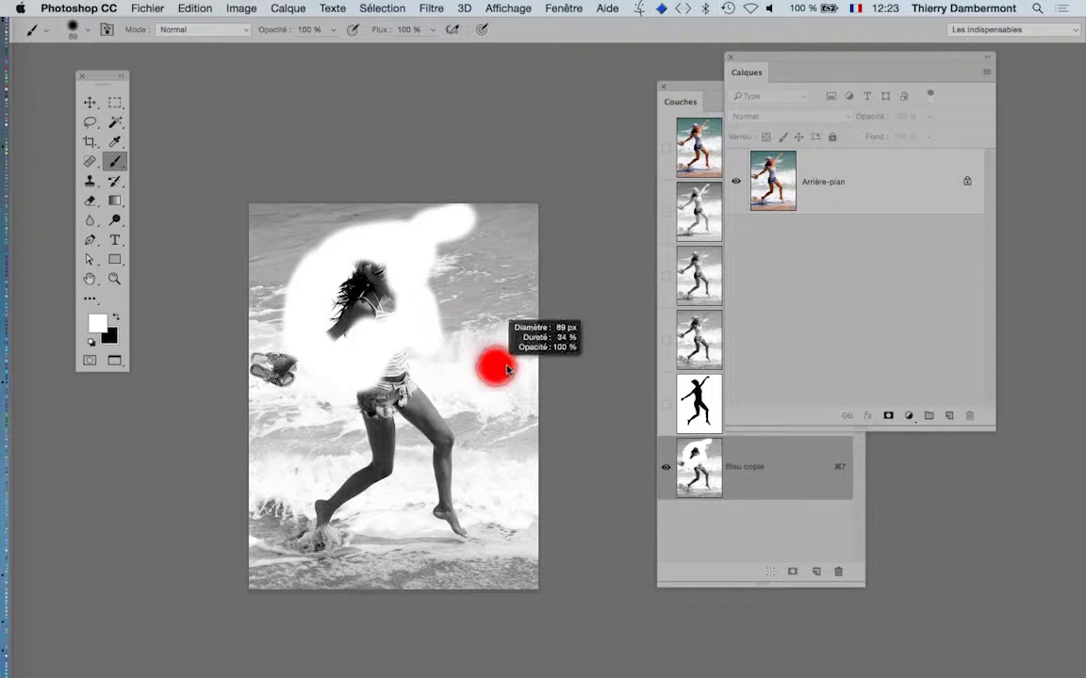
pyautogui.moveTo(503, 436); pyautogui.dragTo(516, 438)
pyautogui.moveTo(477, 387)
pyautogui.mouseDown()
pyautogui.moveTo(455, 250)
pyautogui.moveTo(468, 336)
pyautogui.mouseUp()
pyautogui.moveTo(435, 204)
pyautogui.mouseDown()
pyautogui.moveTo(380, 191)
pyautogui.moveTo(260, 200)
pyautogui.moveTo(395, 210)
pyautogui.moveTo(321, 217)
pyautogui.moveTo(268, 259)
pyautogui.mouseUp()
pyautogui.moveTo(250, 424)
pyautogui.mouseDown()
pyautogui.moveTo(299, 416)
pyautogui.moveTo(338, 428)
pyautogui.moveTo(333, 407)
pyautogui.moveTo(335, 464)
pyautogui.moveTo(285, 420)
pyautogui.moveTo(257, 567)
pyautogui.moveTo(271, 475)
pyautogui.moveTo(329, 549)
pyautogui.moveTo(538, 579)
pyautogui.moveTo(363, 590)
pyautogui.mouseUp()
pyautogui.moveTo(523, 520)
pyautogui.mouseDown()
pyautogui.moveTo(521, 421)
pyautogui.moveTo(484, 215)
pyautogui.moveTo(524, 203)
pyautogui.moveTo(523, 293)
pyautogui.moveTo(469, 539)
pyautogui.moveTo(440, 368)
pyautogui.mouseUp()
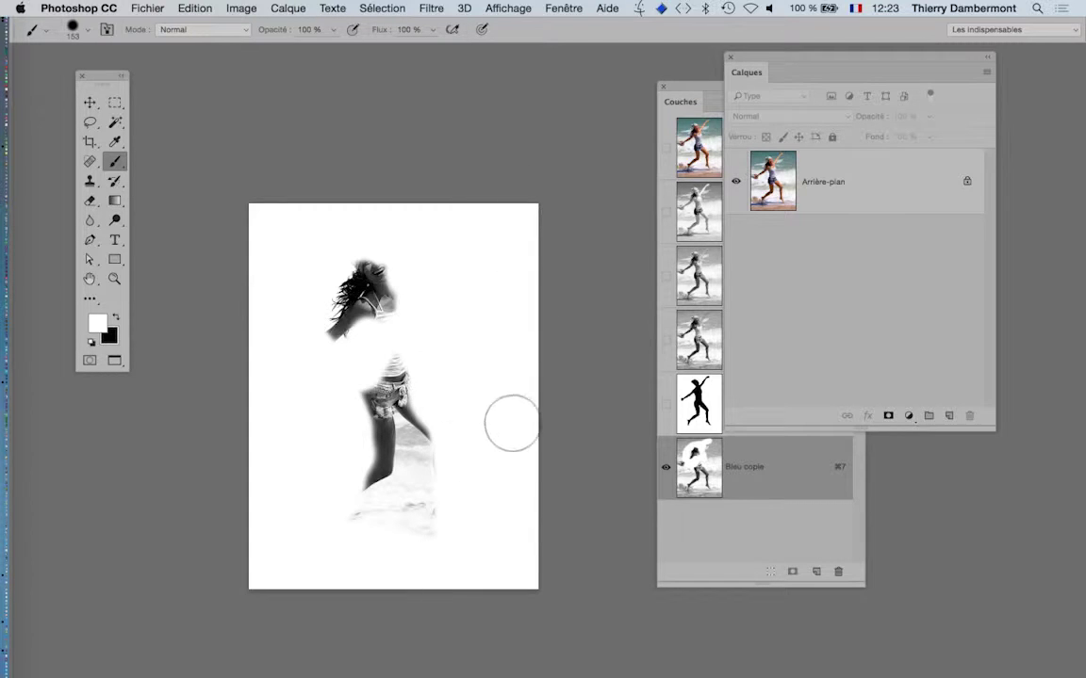
pyautogui.moveTo(404, 547)
pyautogui.mouseDown()
pyautogui.moveTo(408, 431)
pyautogui.moveTo(356, 534)
pyautogui.moveTo(342, 541)
pyautogui.moveTo(383, 575)
pyautogui.mouseUp()
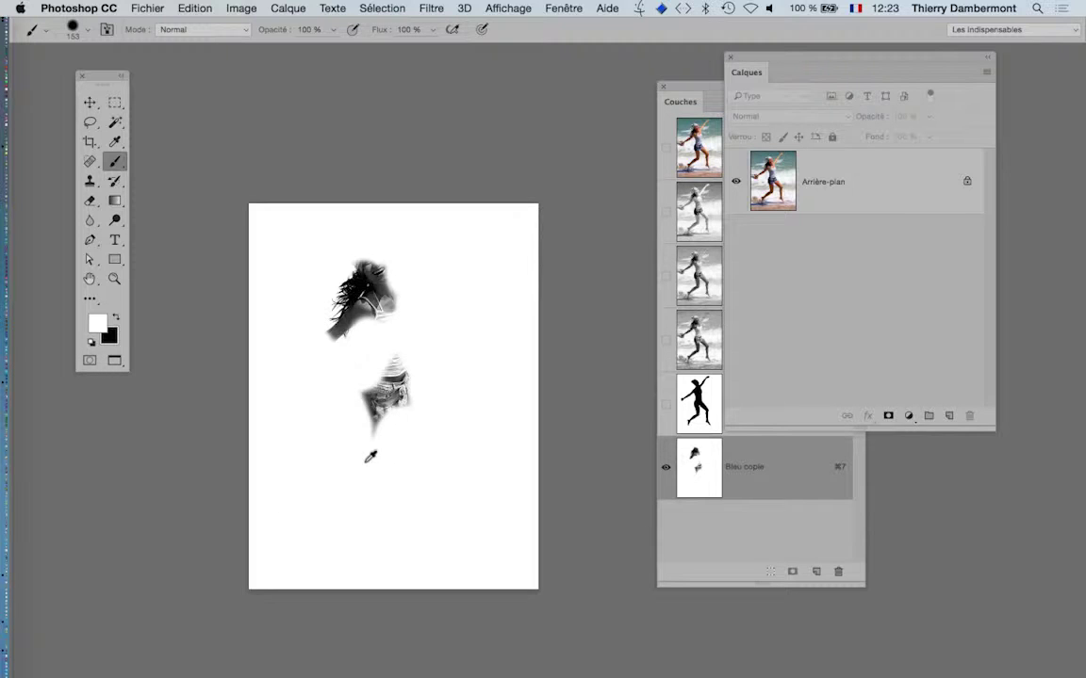
# - Examine the remaining hair, shoulder and shorts areas of the Bleu copie channel up close and as a whole
pyautogui.scroll(4, 368, 460)
pyautogui.moveTo(445, 468); pyautogui.dragTo(477, 584)
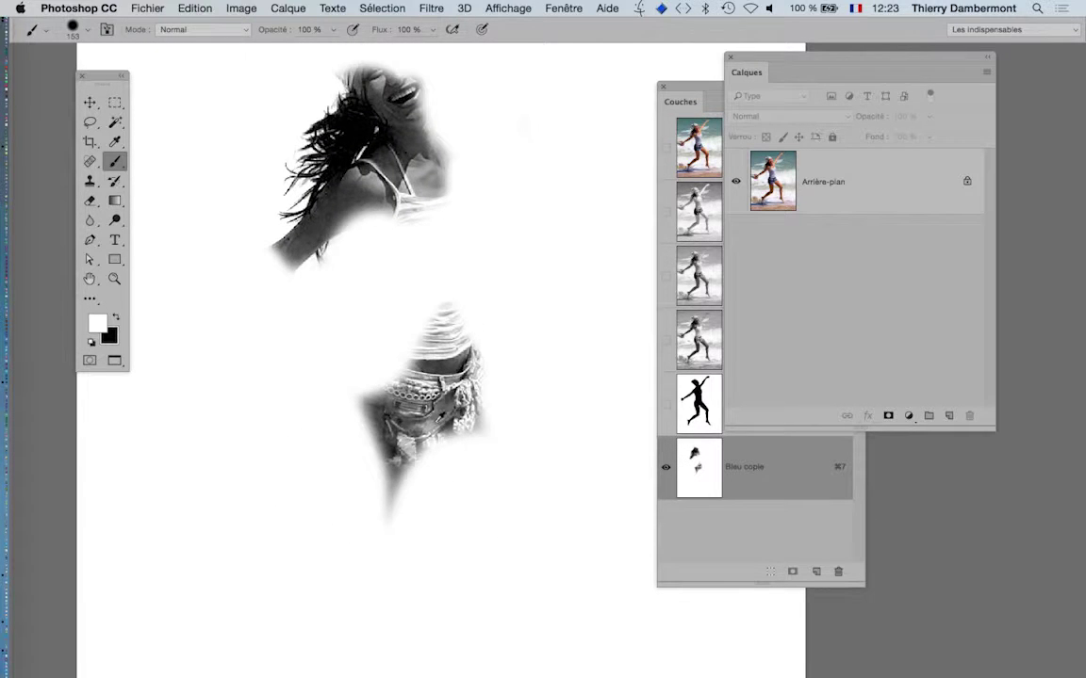
pyautogui.scroll(5, 438, 429)
pyautogui.moveTo(448, 396); pyautogui.dragTo(519, 677)
pyautogui.moveTo(445, 267); pyautogui.dragTo(503, 401)
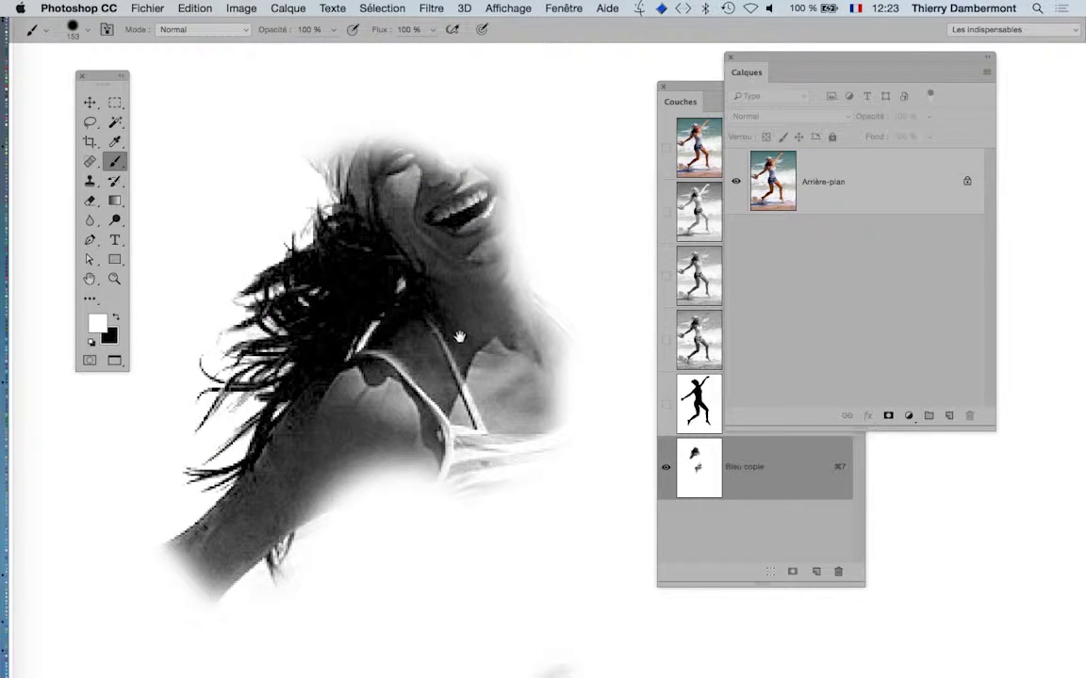
pyautogui.scroll(-3, 459, 337)
pyautogui.scroll(-4, 474, 370)
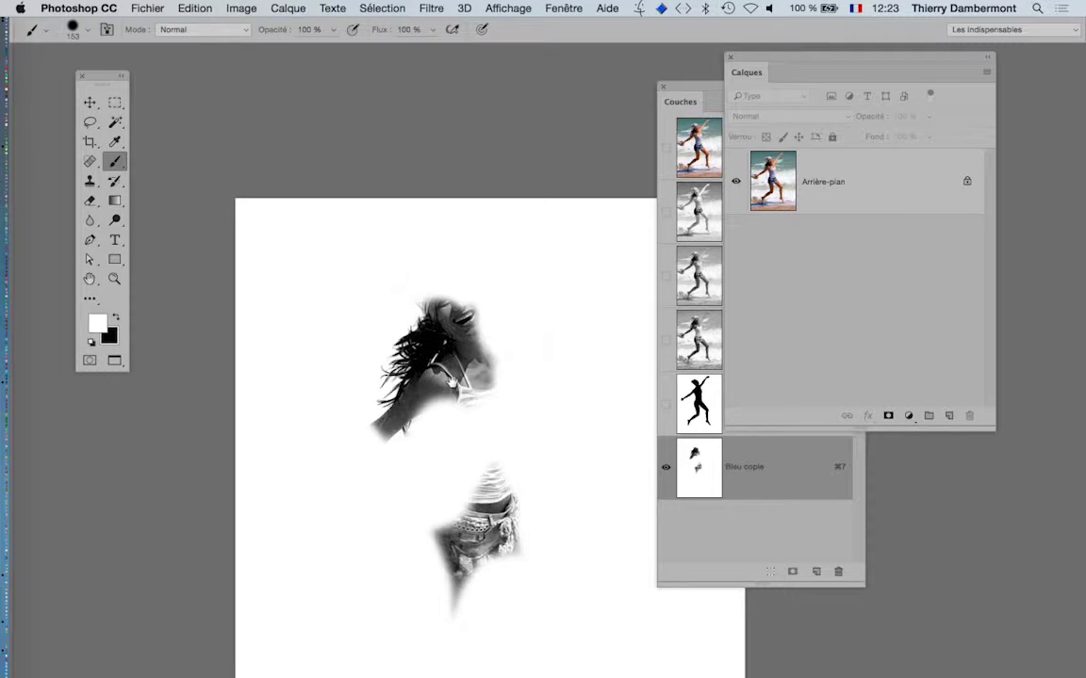
pyautogui.moveTo(457, 392); pyautogui.dragTo(358, 228)
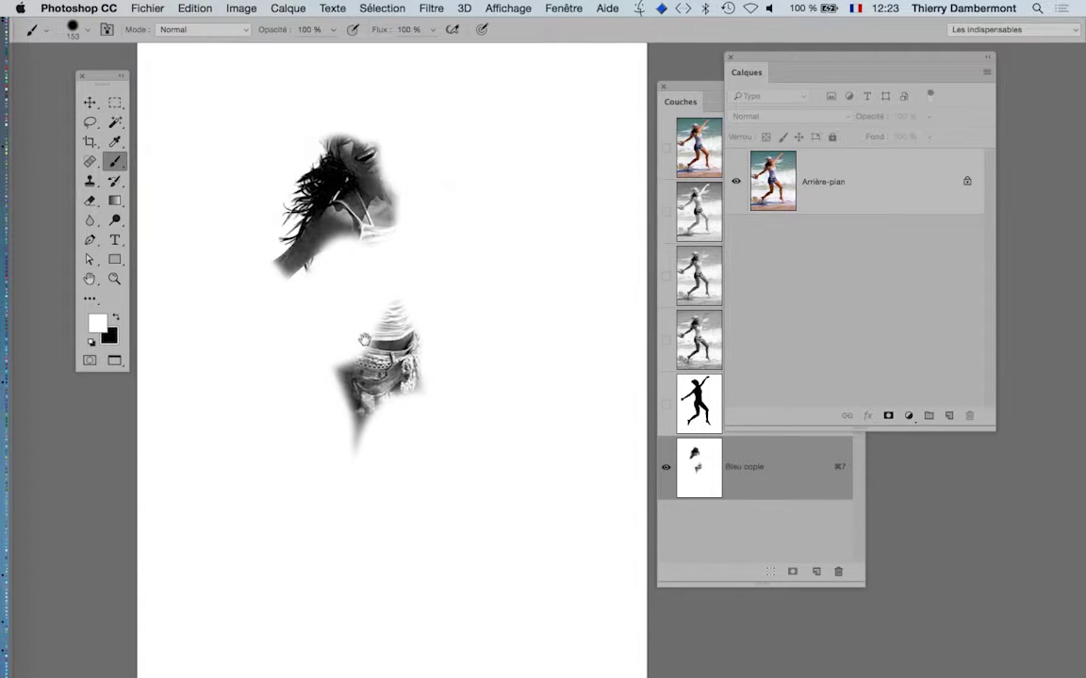
pyautogui.scroll(-3, 481, 517)
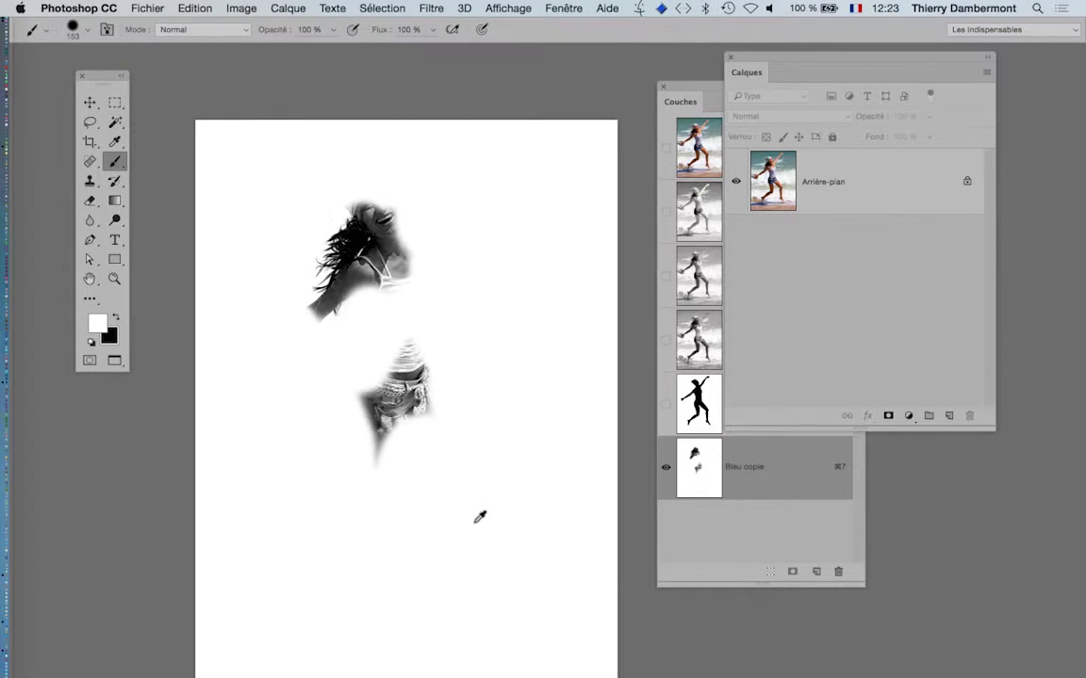
pyautogui.moveTo(465, 523); pyautogui.dragTo(474, 462)
# - Save the document as Happy-Girl-04.psd in Photoshop format in the puppet folder
pyautogui.click(132, 7)
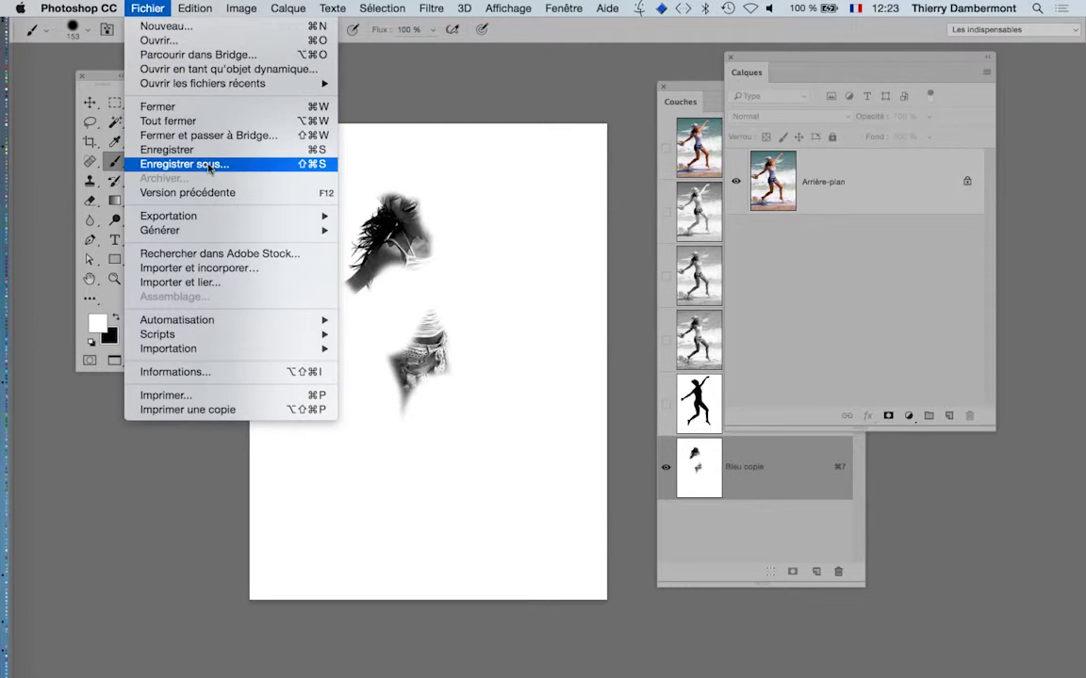
pyautogui.click(188, 164)
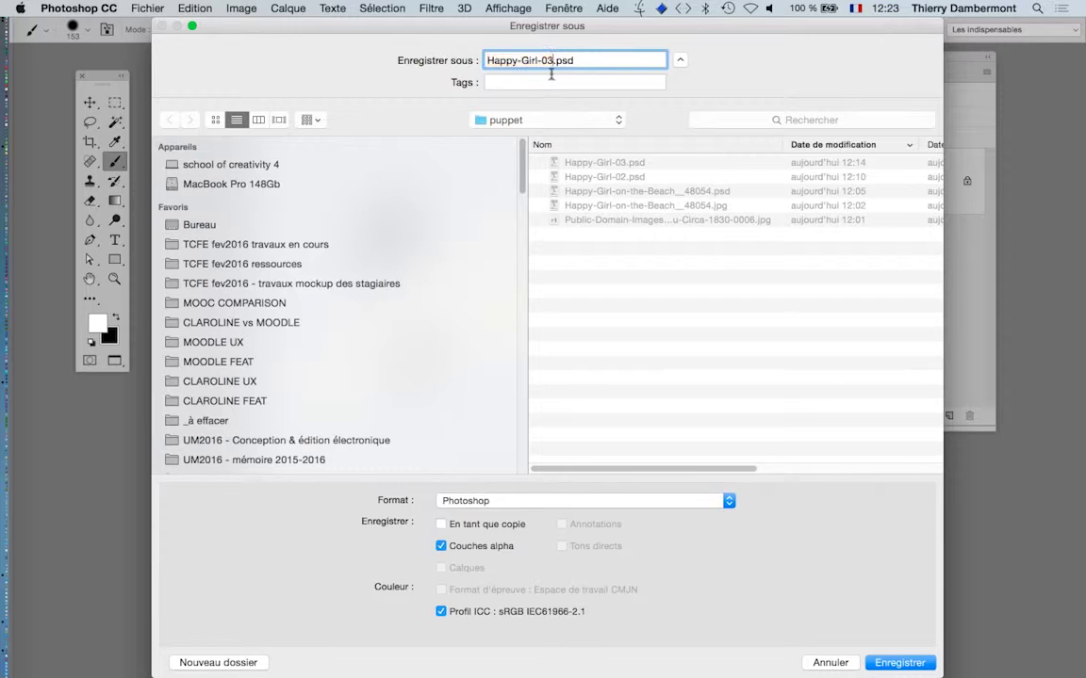
pyautogui.write('4')
pyautogui.press('Return')
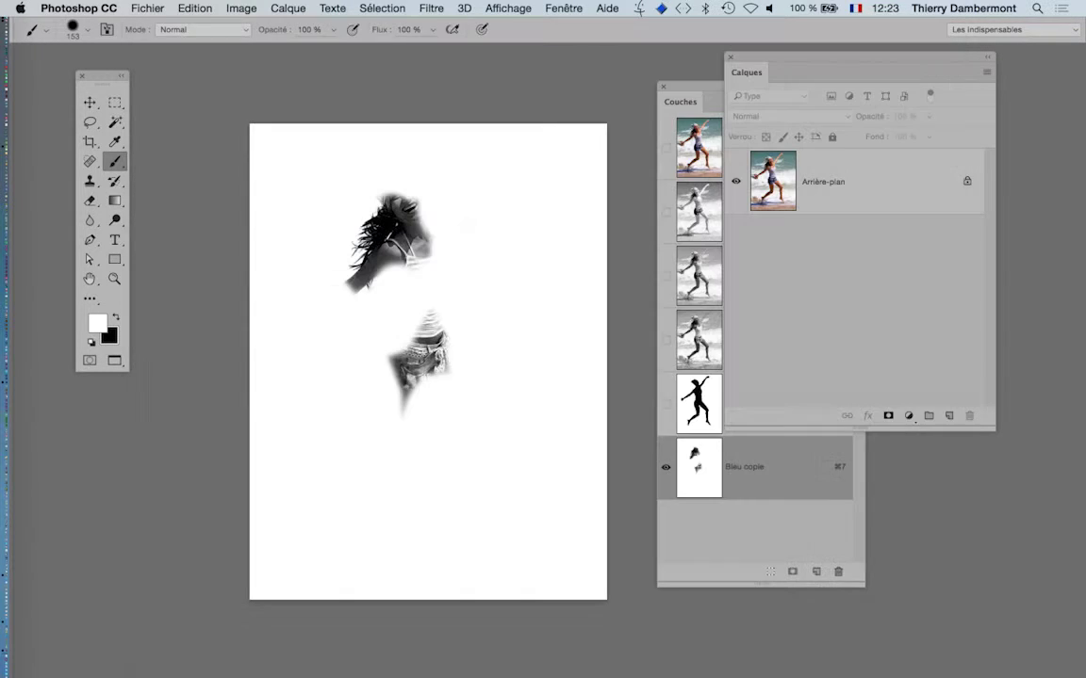
# - Activate the Move tool
pyautogui.moveTo(535, 252); pyautogui.dragTo(287, 180)
pyautogui.click(90, 103)
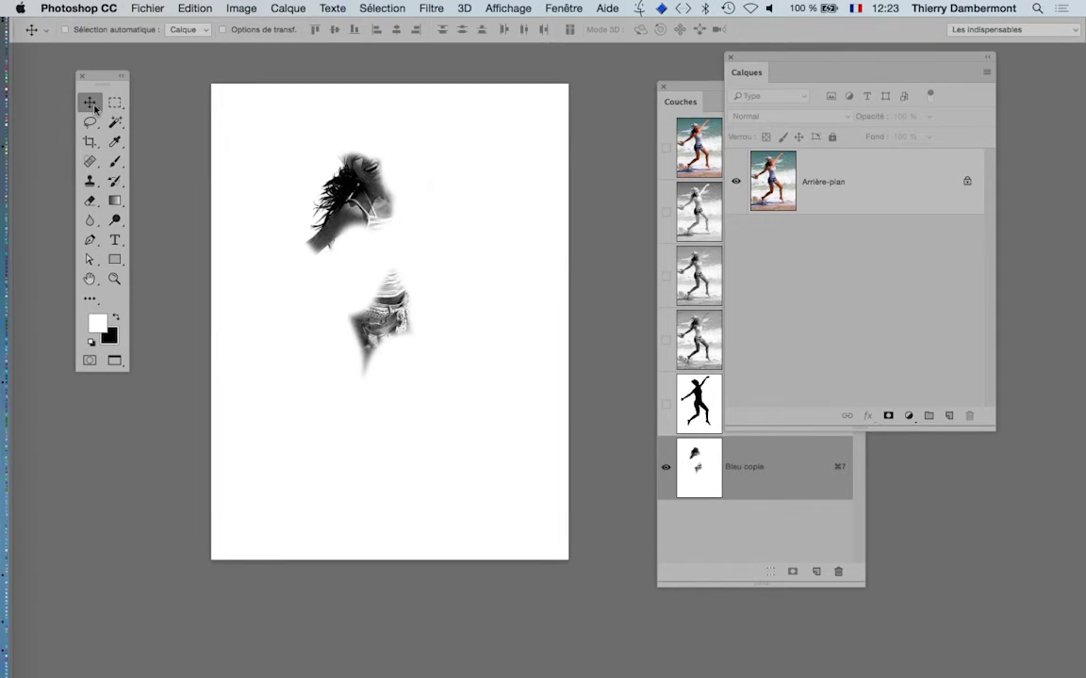